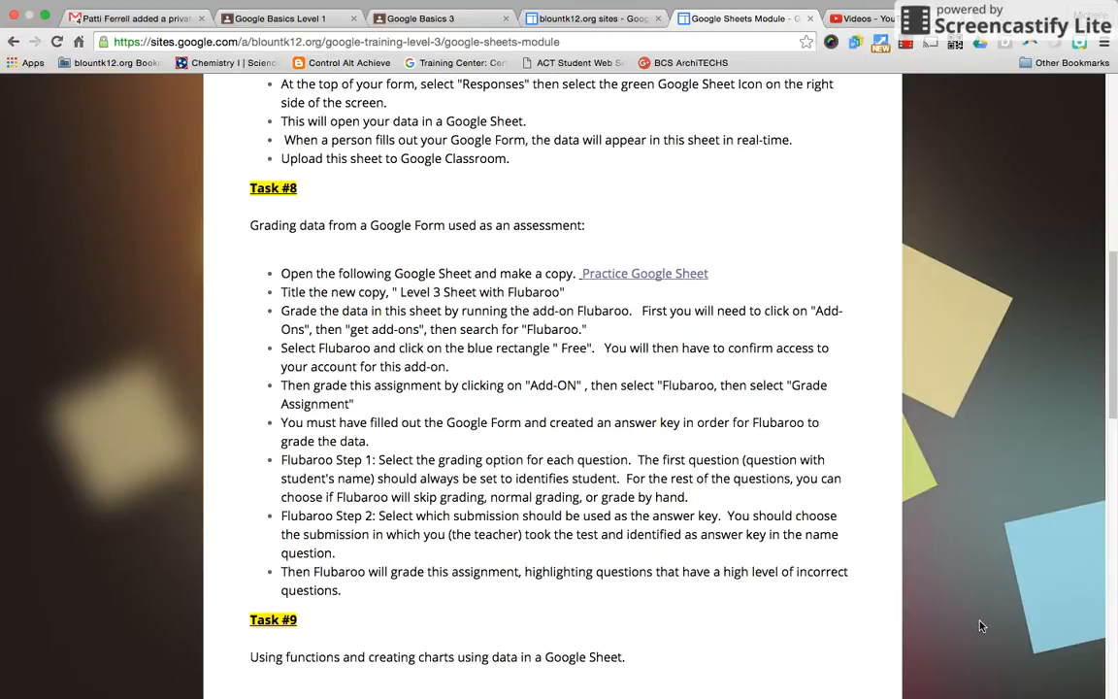
# - Make a copy of the Practice Google Sheet linked under Task #8 of the Google Sheets Module page
pyautogui.scroll(10, 980, 625)
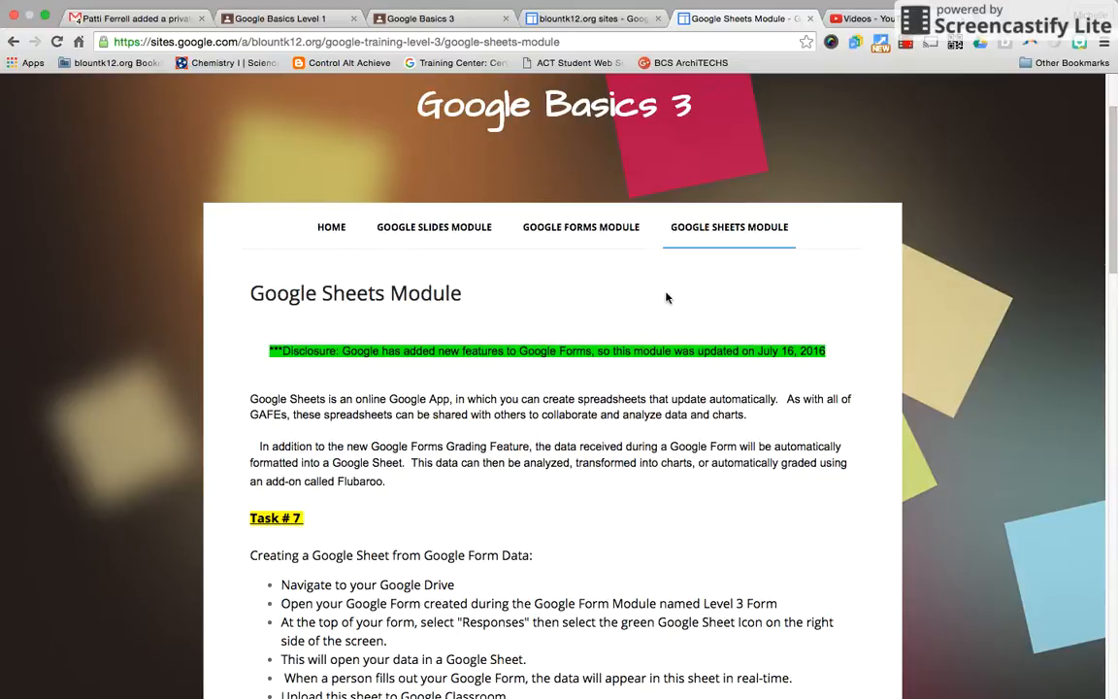
pyautogui.scroll(-3, 666, 297)
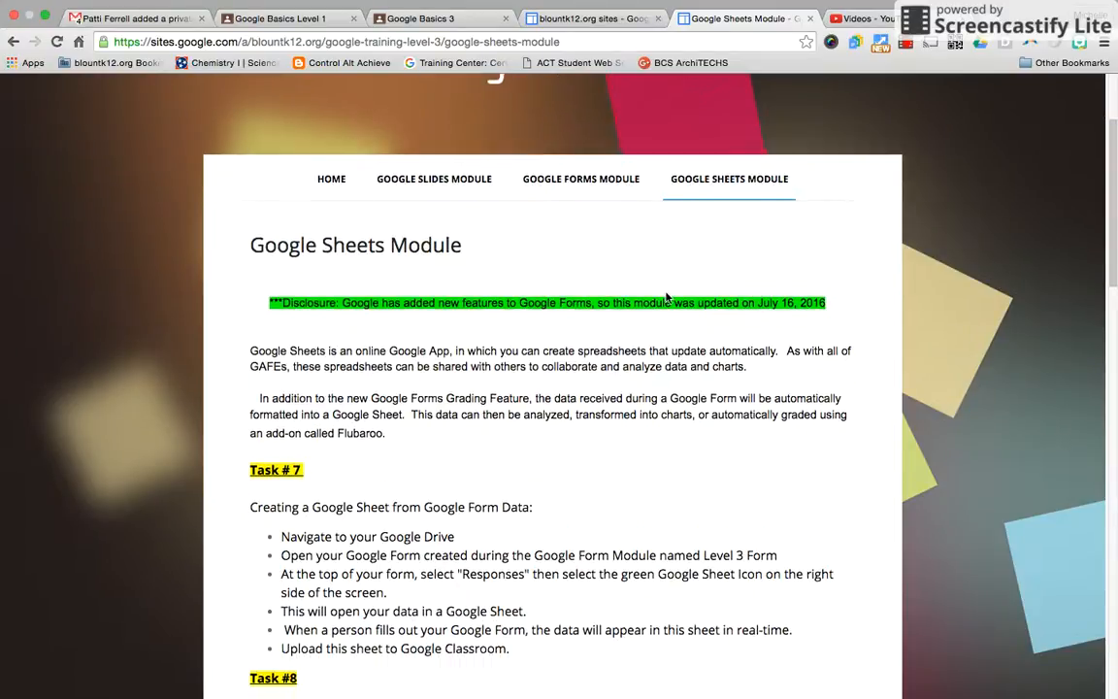
pyautogui.scroll(1, 665, 297)
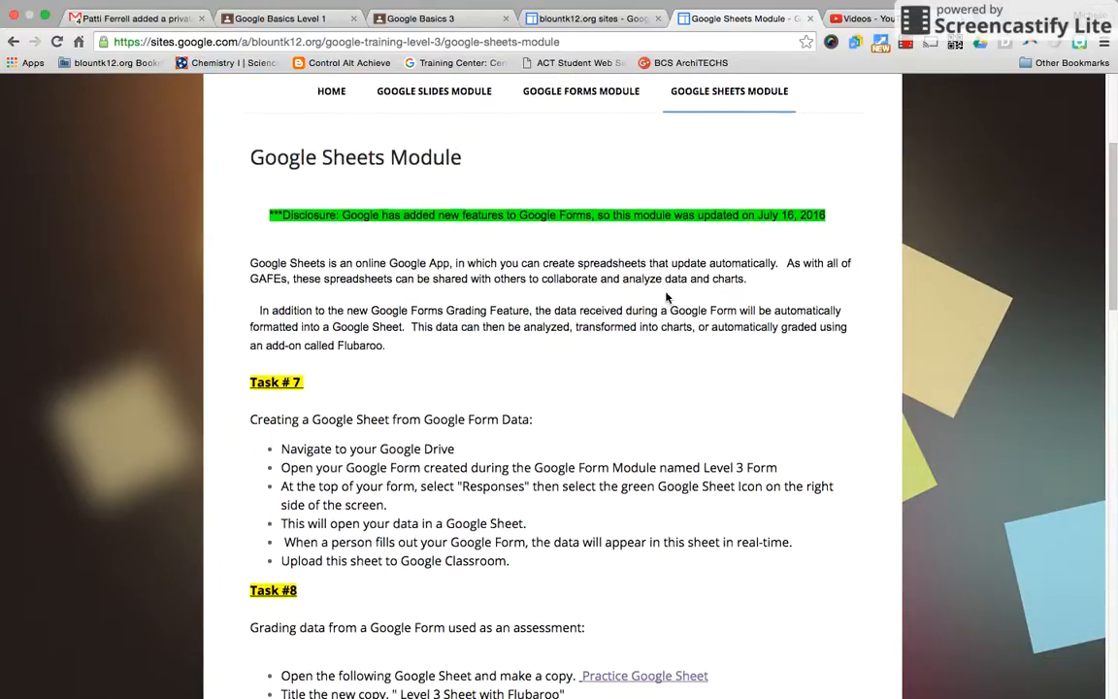
pyautogui.scroll(-1, 590, 401)
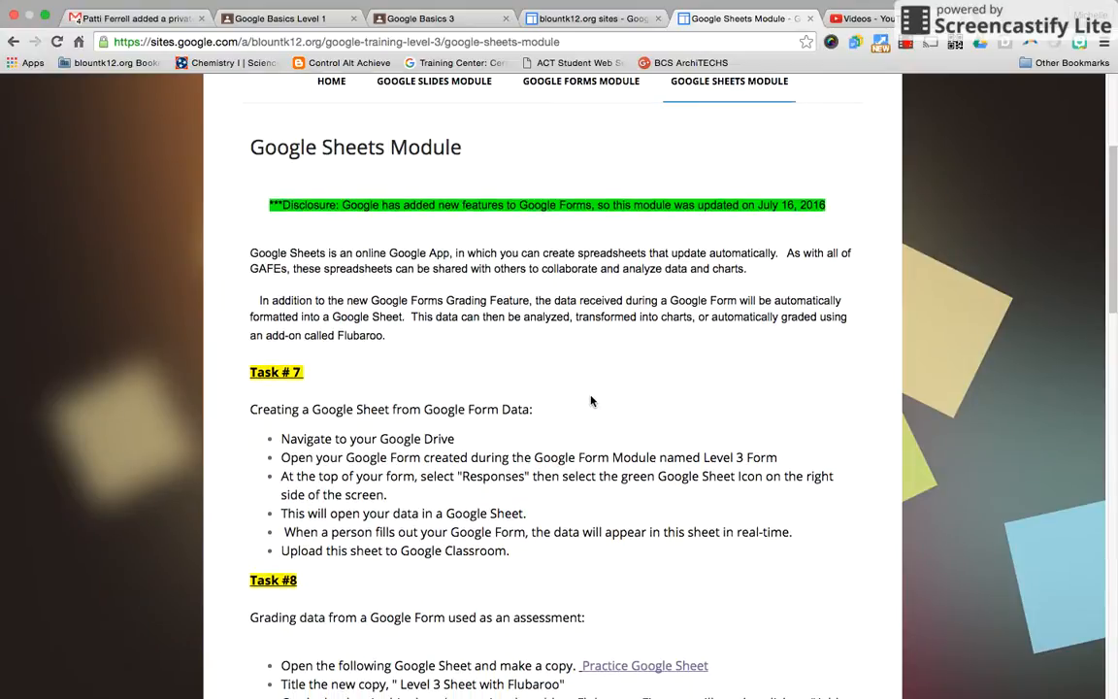
pyautogui.scroll(-3, 561, 448)
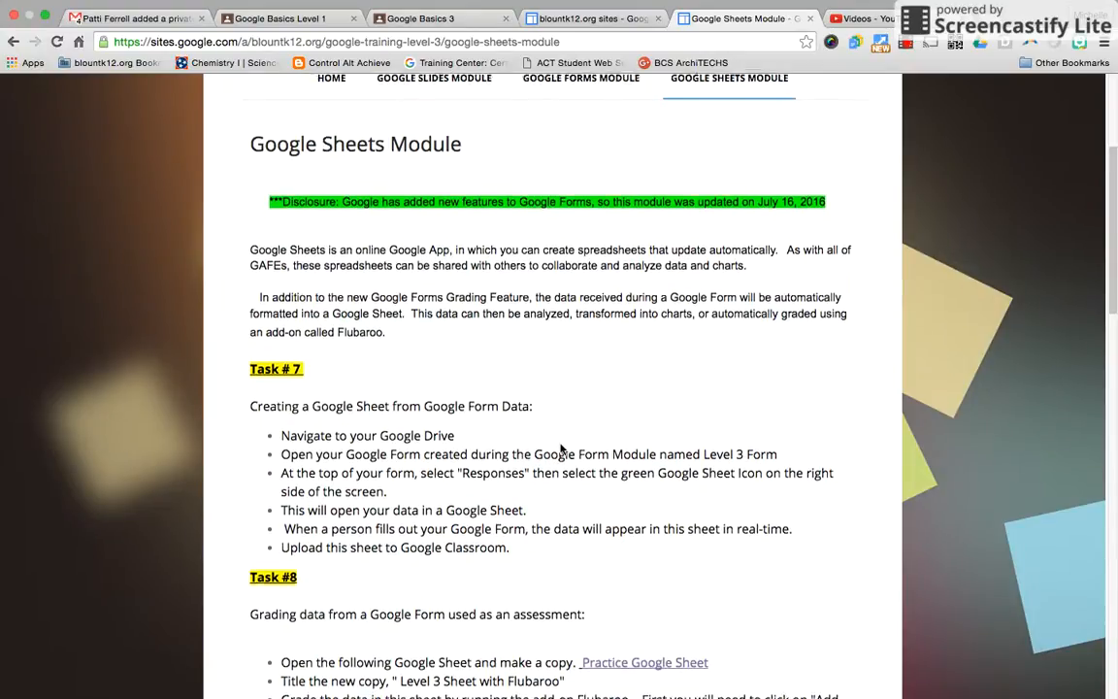
pyautogui.scroll(-5, 560, 446)
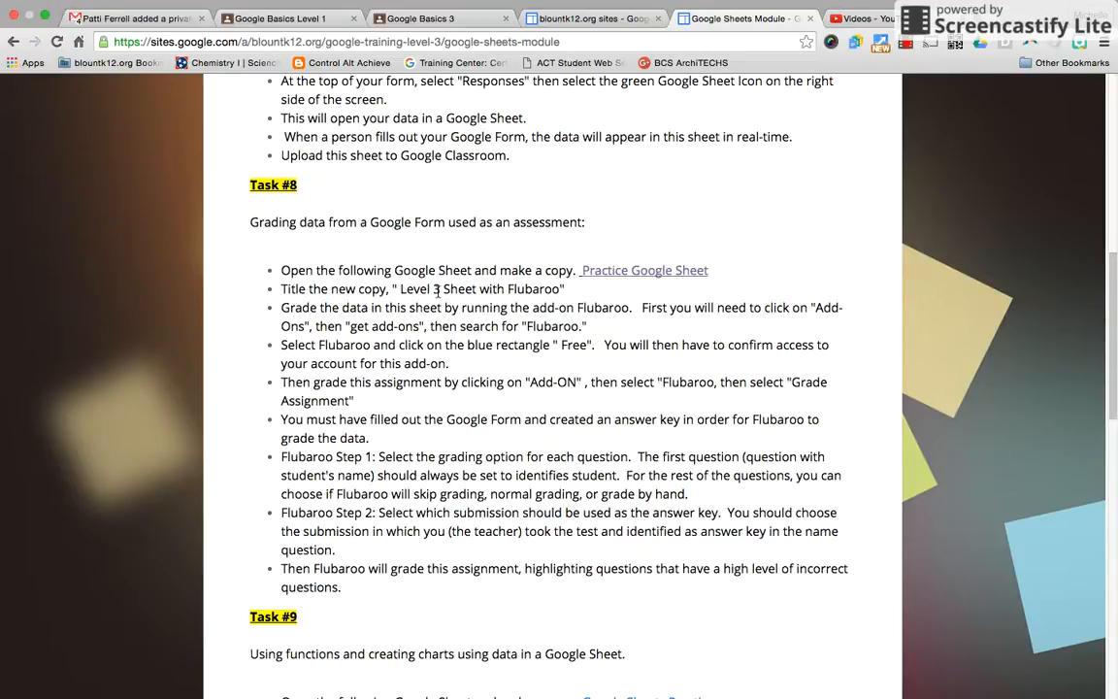
pyautogui.click(635, 271)
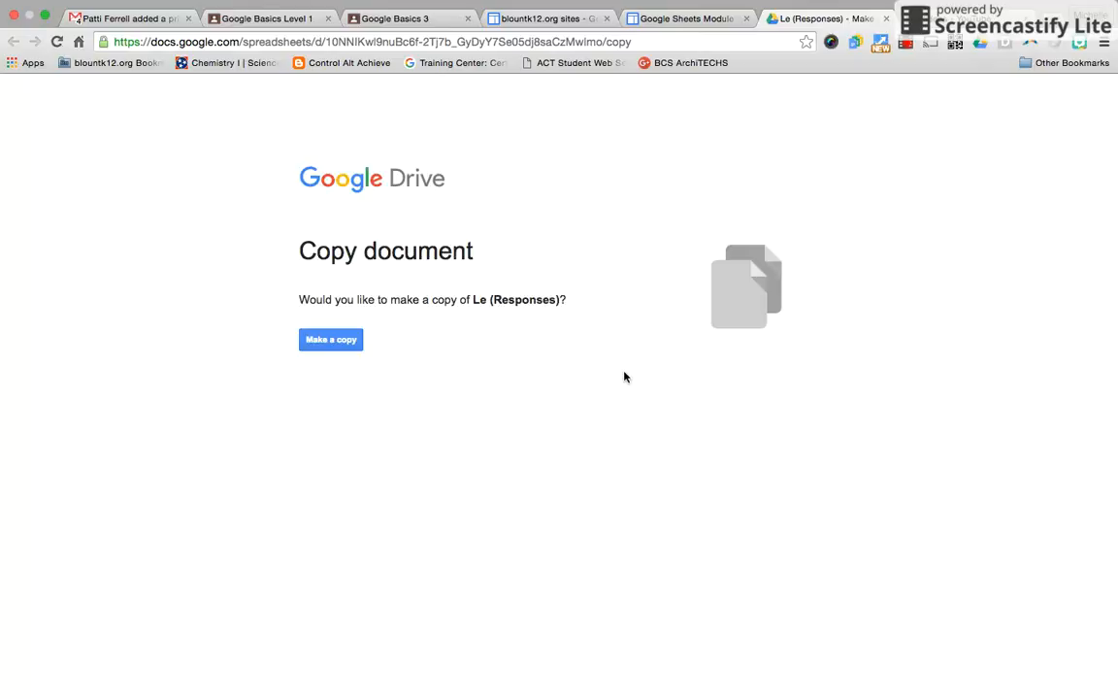
pyautogui.click(332, 340)
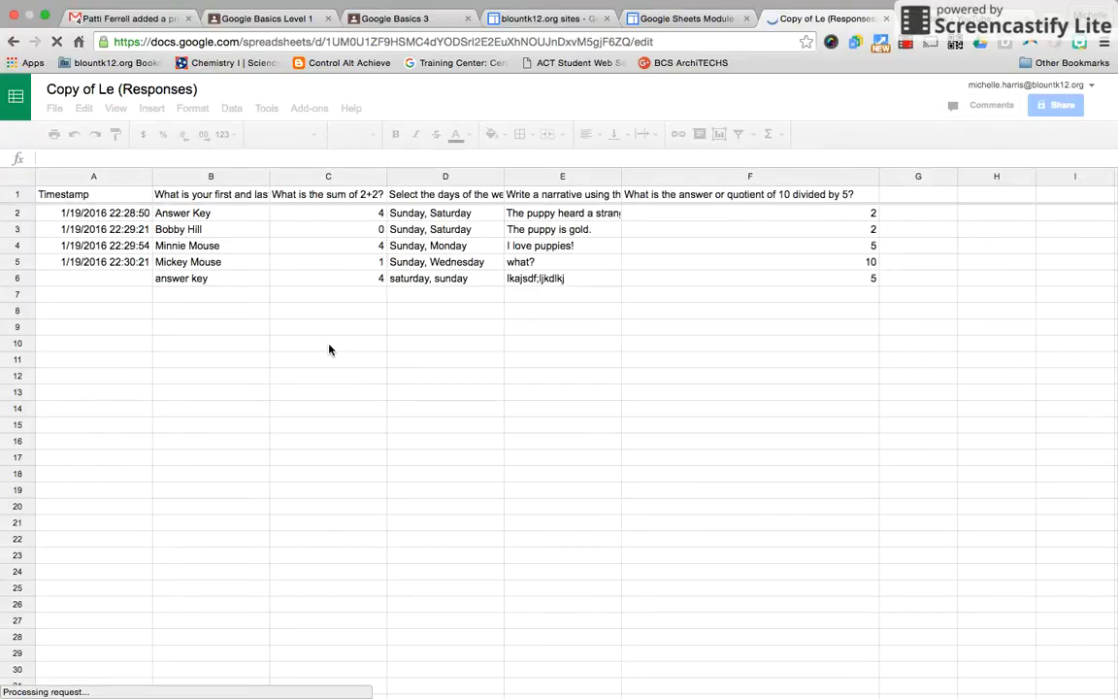
# - Rename the copied spreadsheet as "Level 3 Sheet with Flubaroo"
pyautogui.click(201, 88)
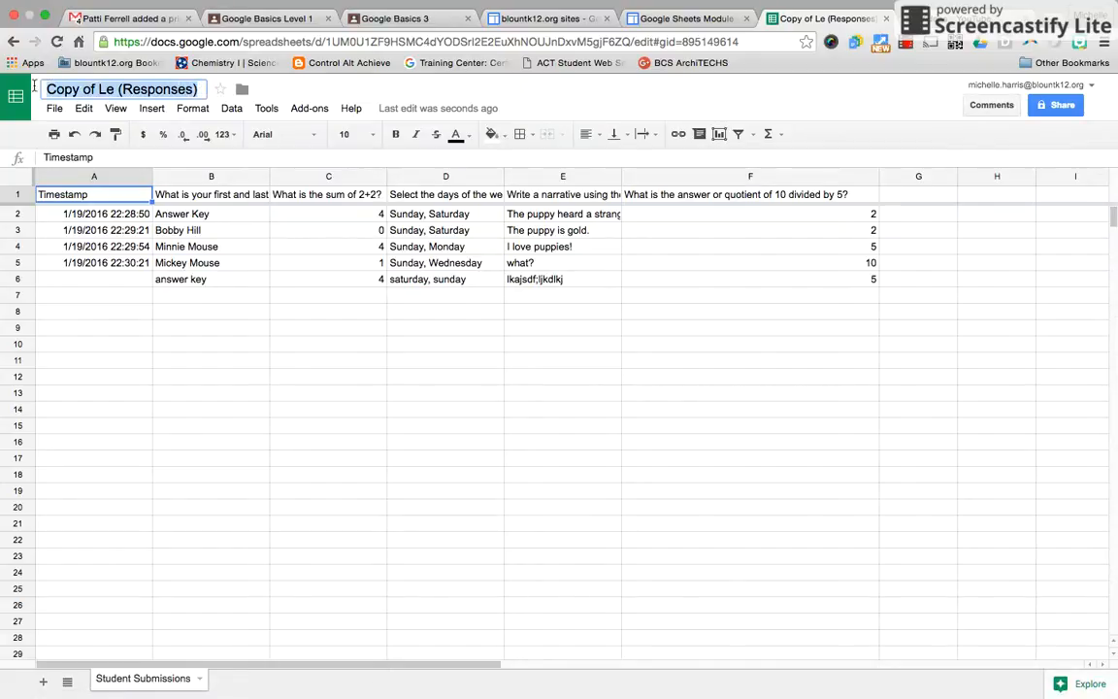
pyautogui.write('Level 3')
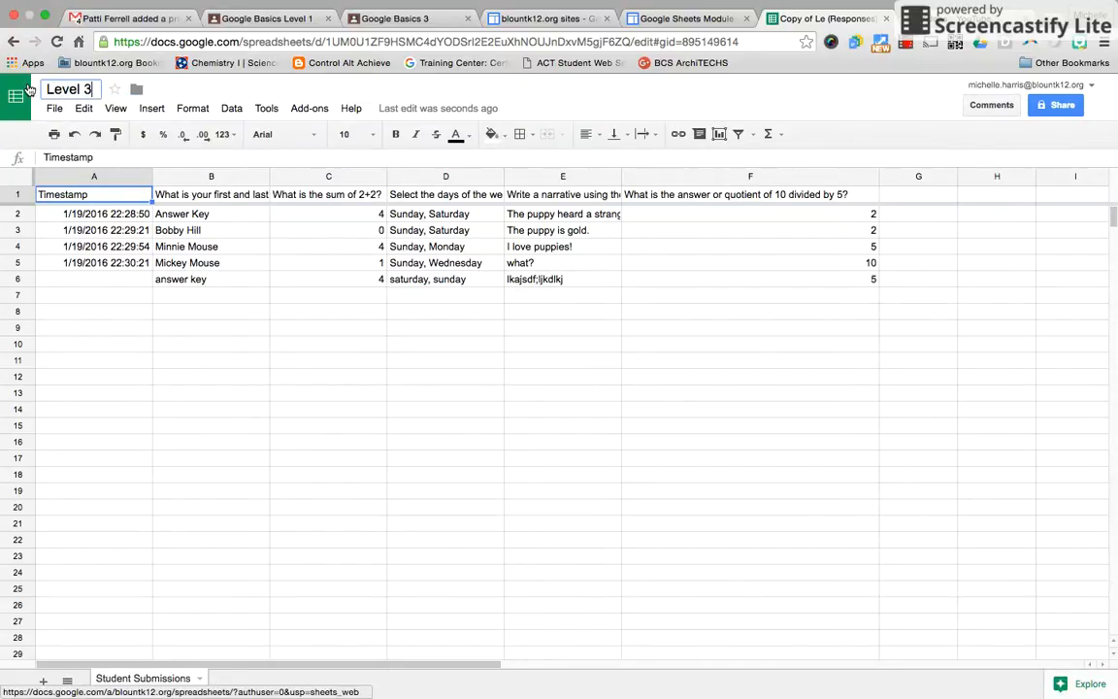
pyautogui.write(' Shee')
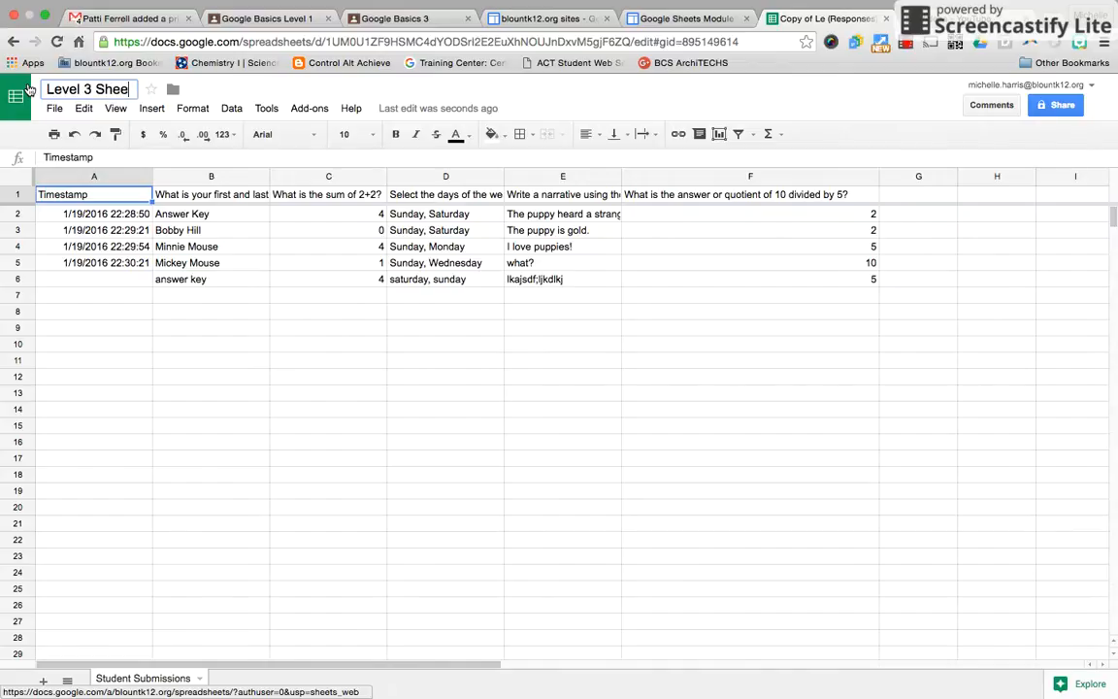
pyautogui.write('t with Fl')
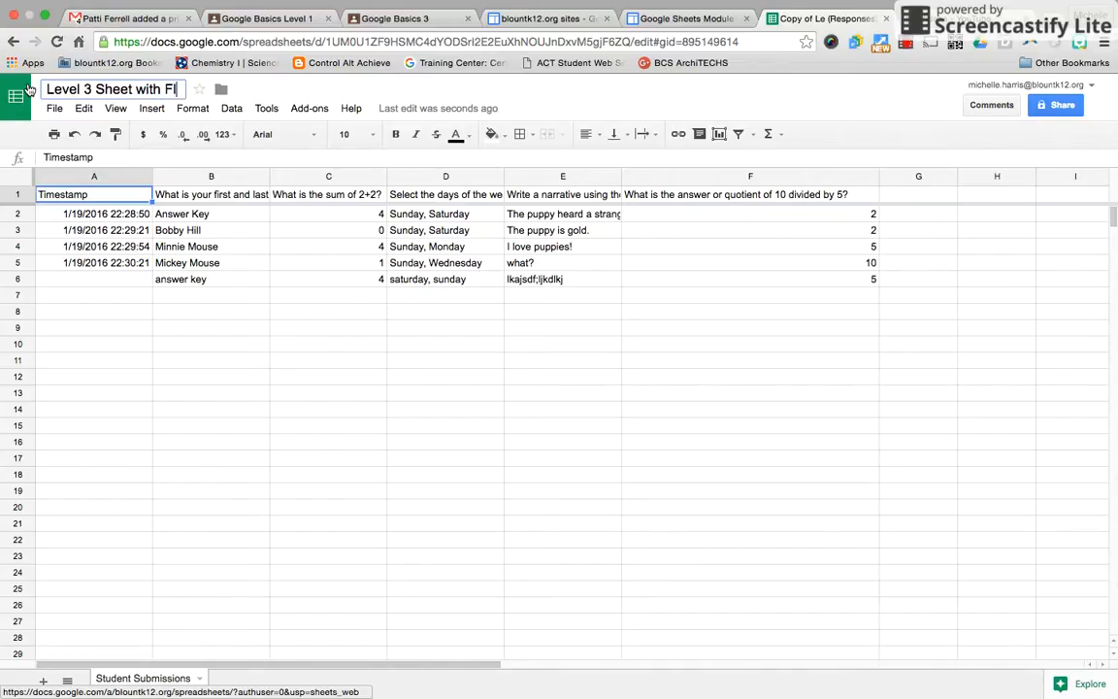
pyautogui.write('ubaroo')
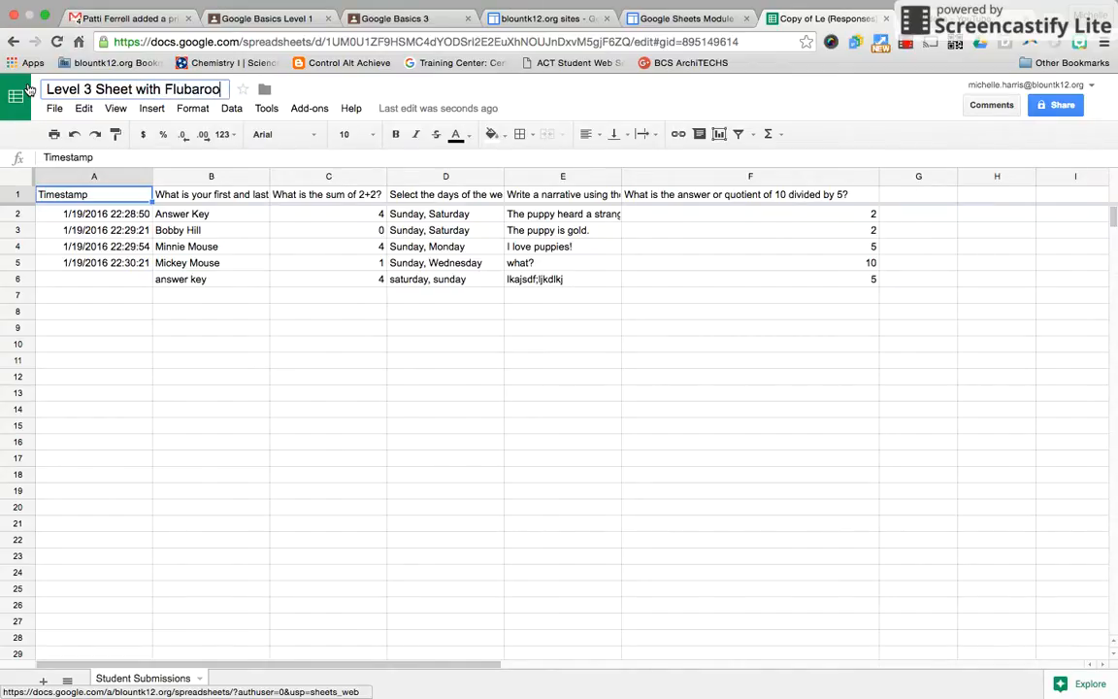
pyautogui.click(191, 351)
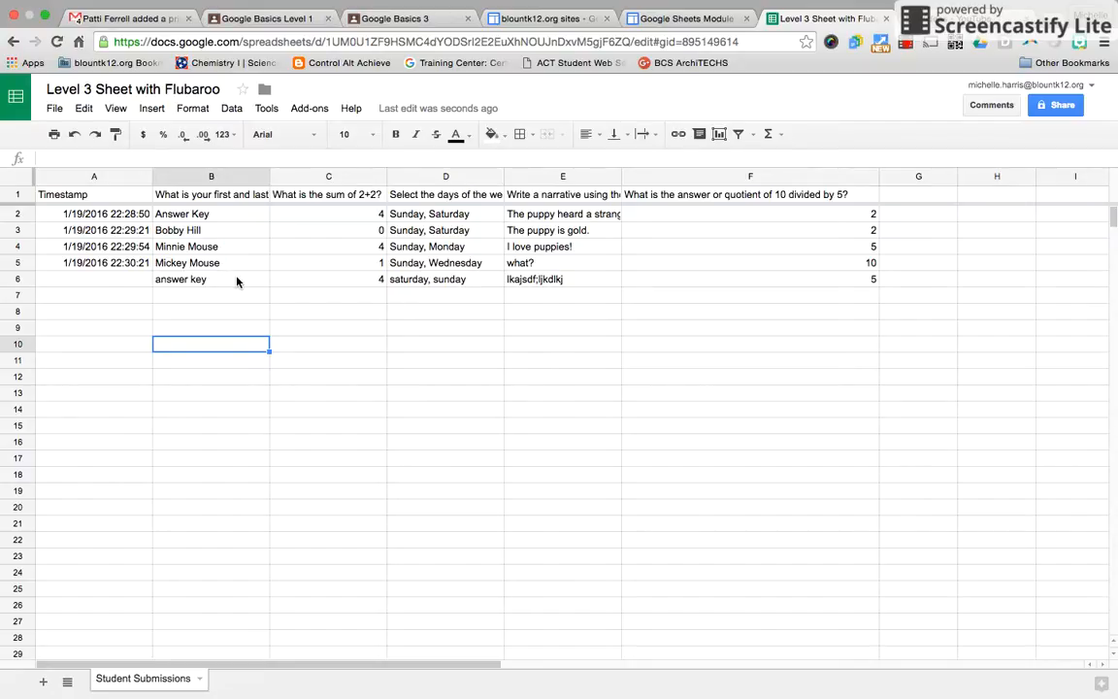
# - Look at the Flubaroo entry in the add-on store and close the store without installing anything
pyautogui.click(309, 108)
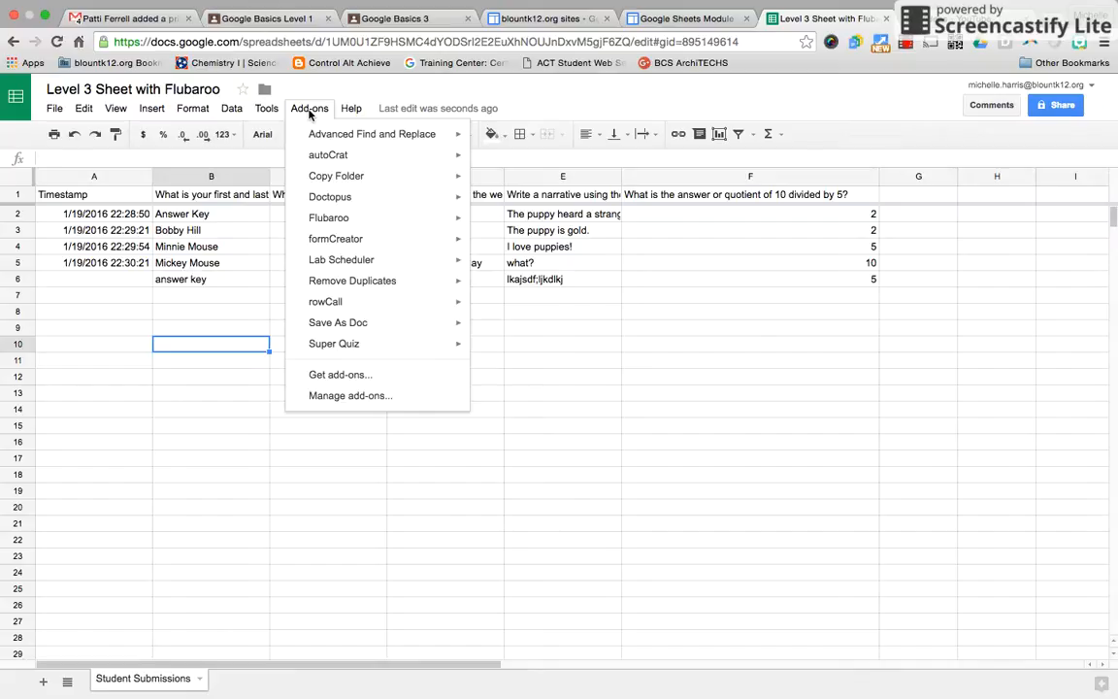
pyautogui.moveTo(346, 224)
pyautogui.click(341, 380)
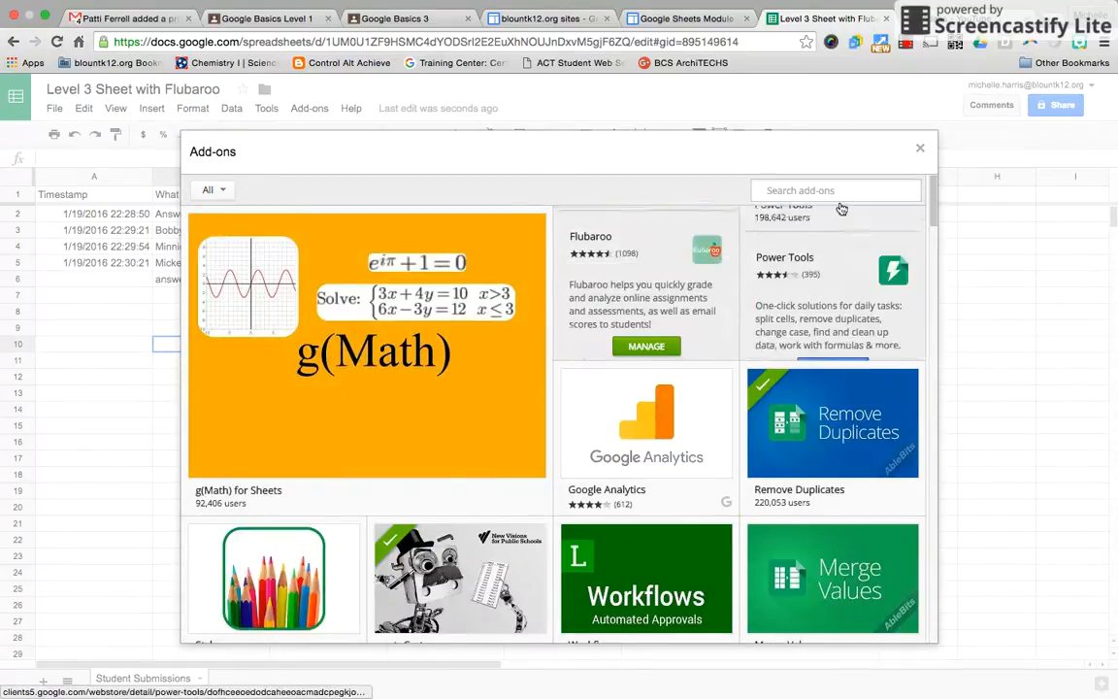
pyautogui.moveTo(438, 338)
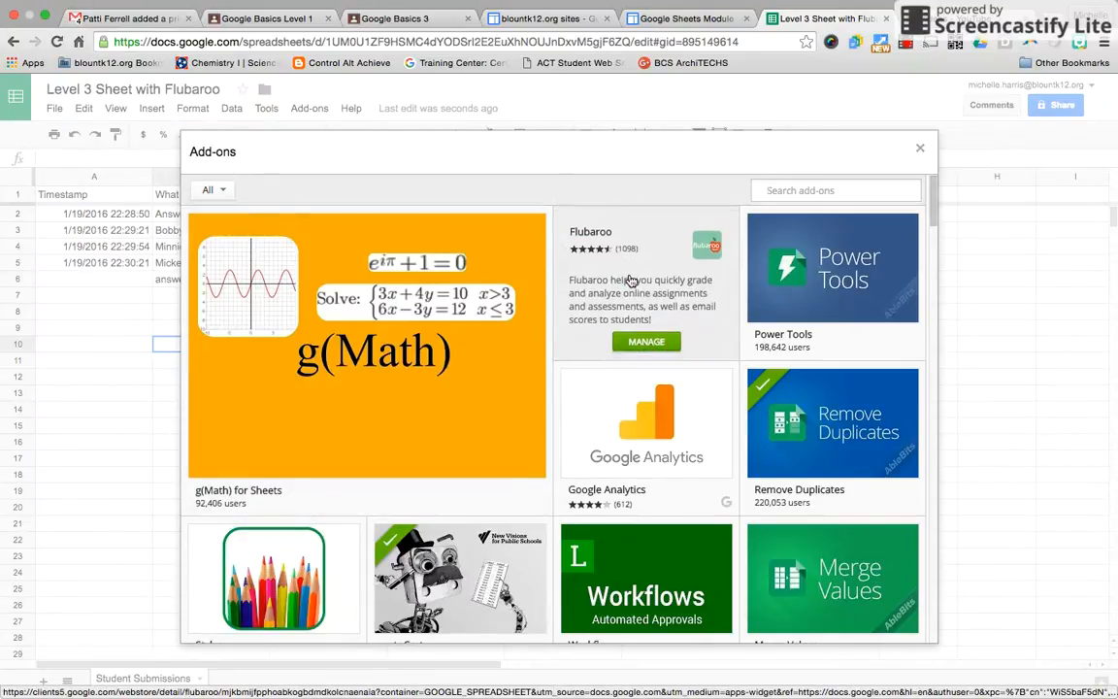
pyautogui.moveTo(459, 431)
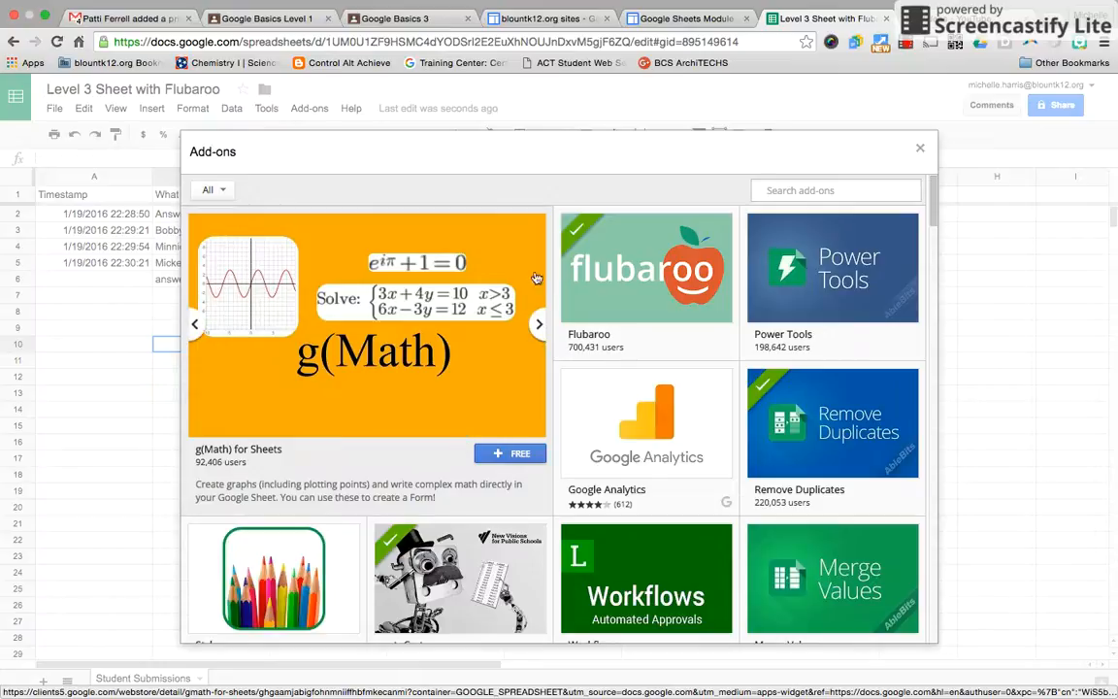
pyautogui.click(919, 151)
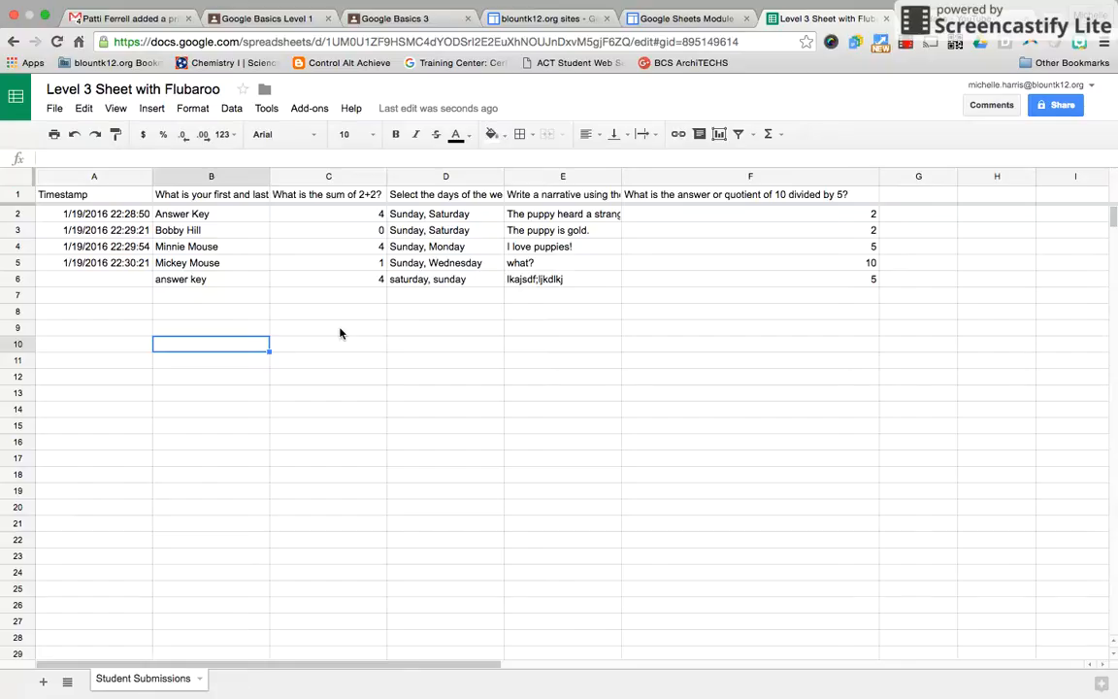
# - Enable the Flubaroo add-on in this sheet and dismiss its notification
pyautogui.click(309, 110)
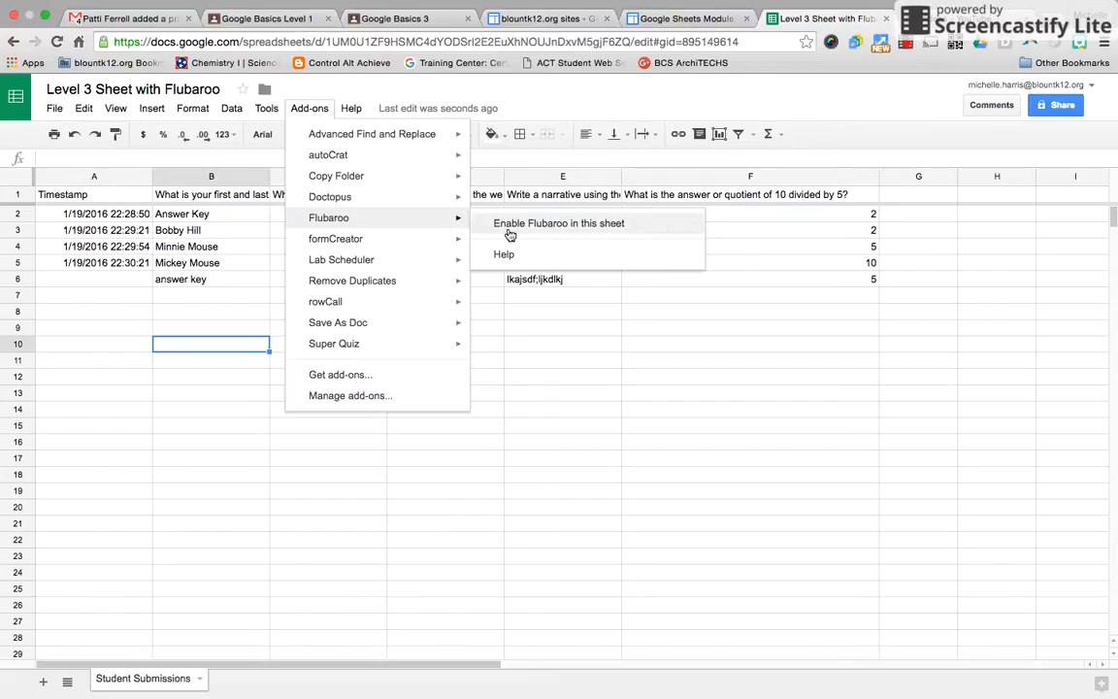
pyautogui.click(508, 235)
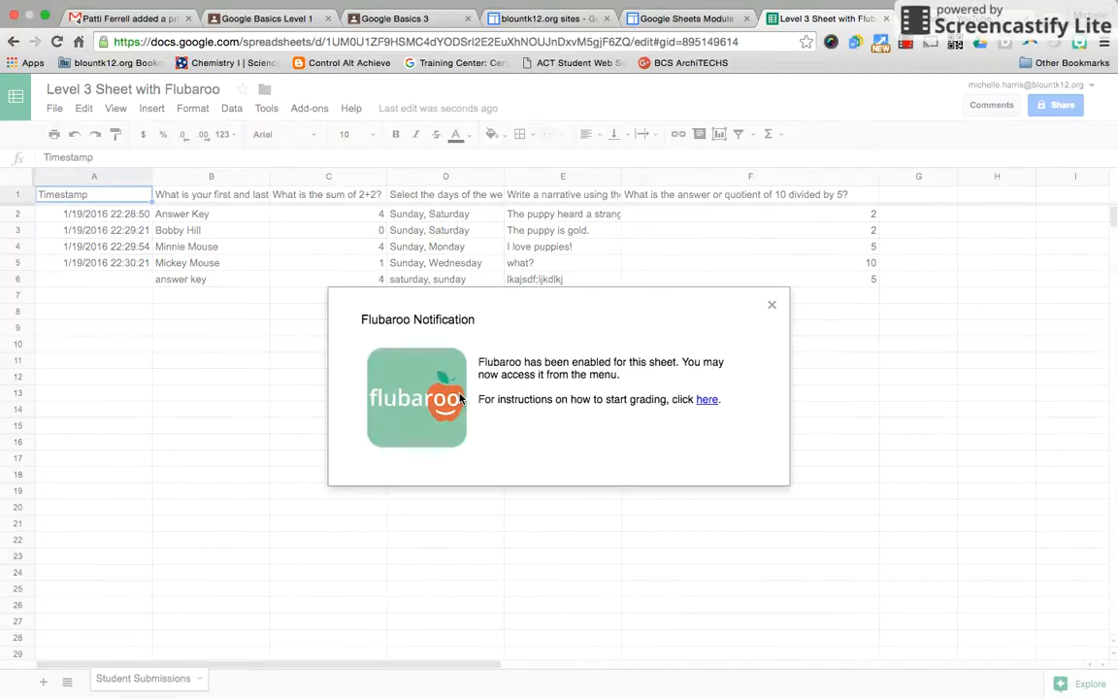
pyautogui.click(769, 307)
# - Start grading the assignment with Flubaroo and accept the suggested grading options, keeping 1 point for the 2+2 question
pyautogui.click(311, 108)
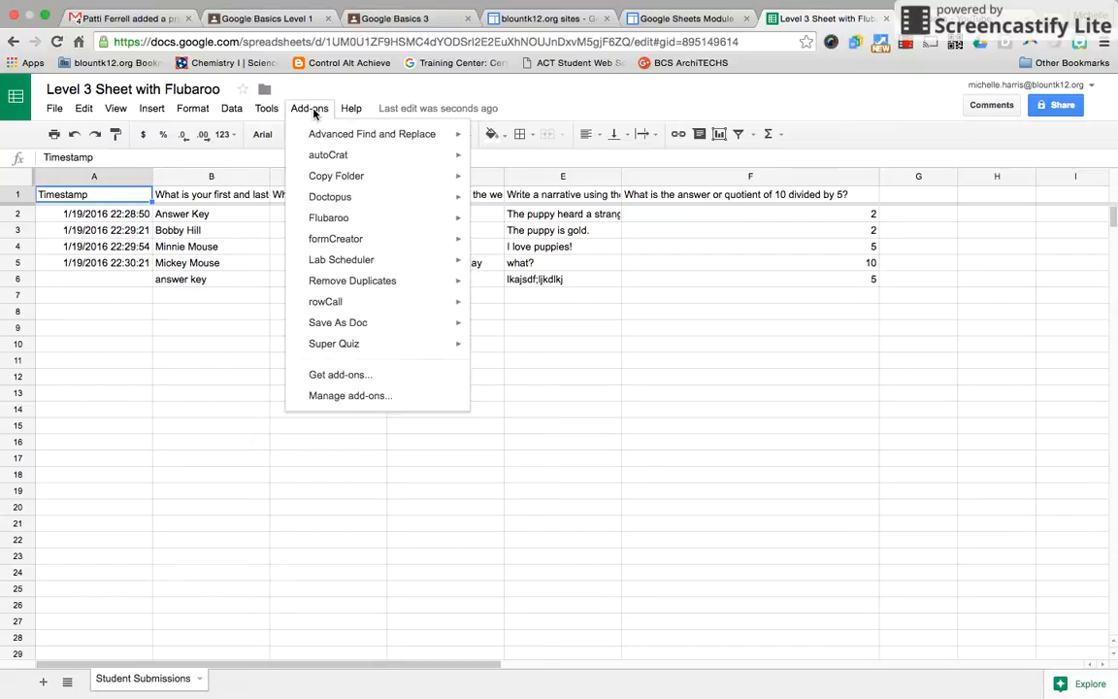
pyautogui.moveTo(336, 224)
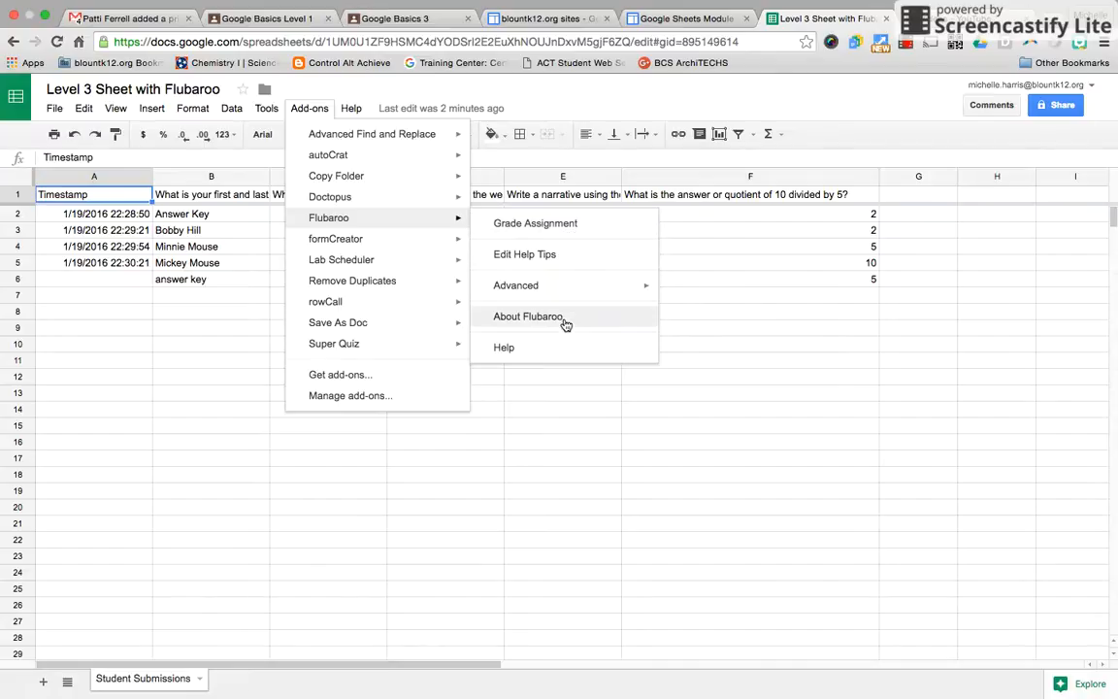
pyautogui.moveTo(561, 285)
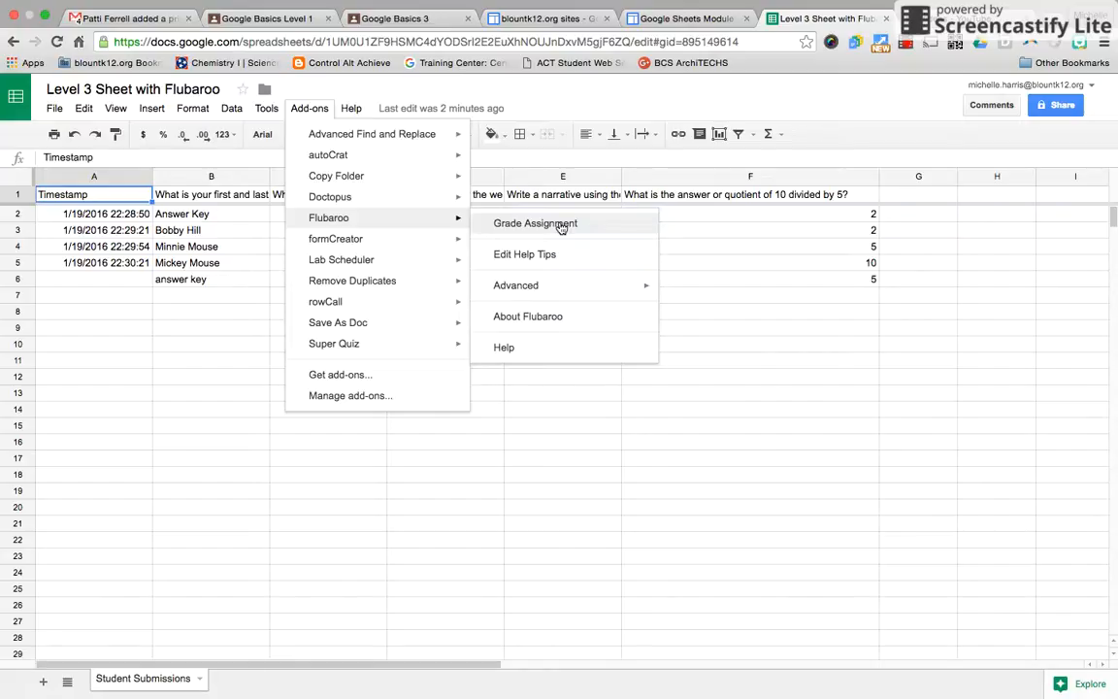
pyautogui.click(561, 224)
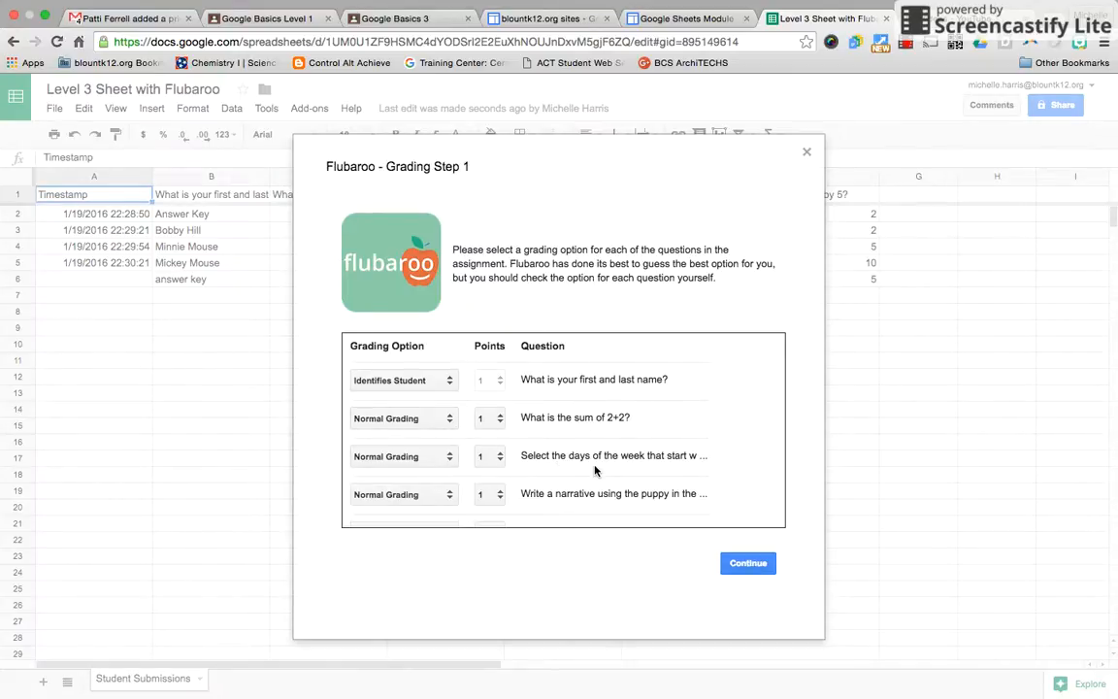
pyautogui.scroll(-2, 595, 470)
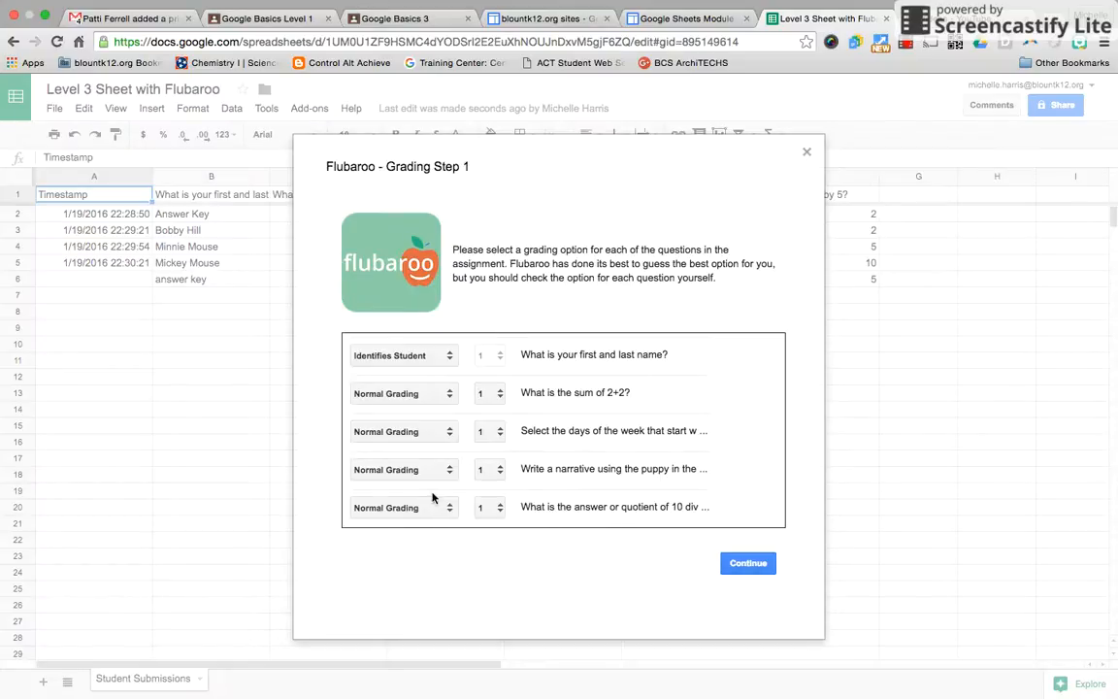
pyautogui.click(496, 395)
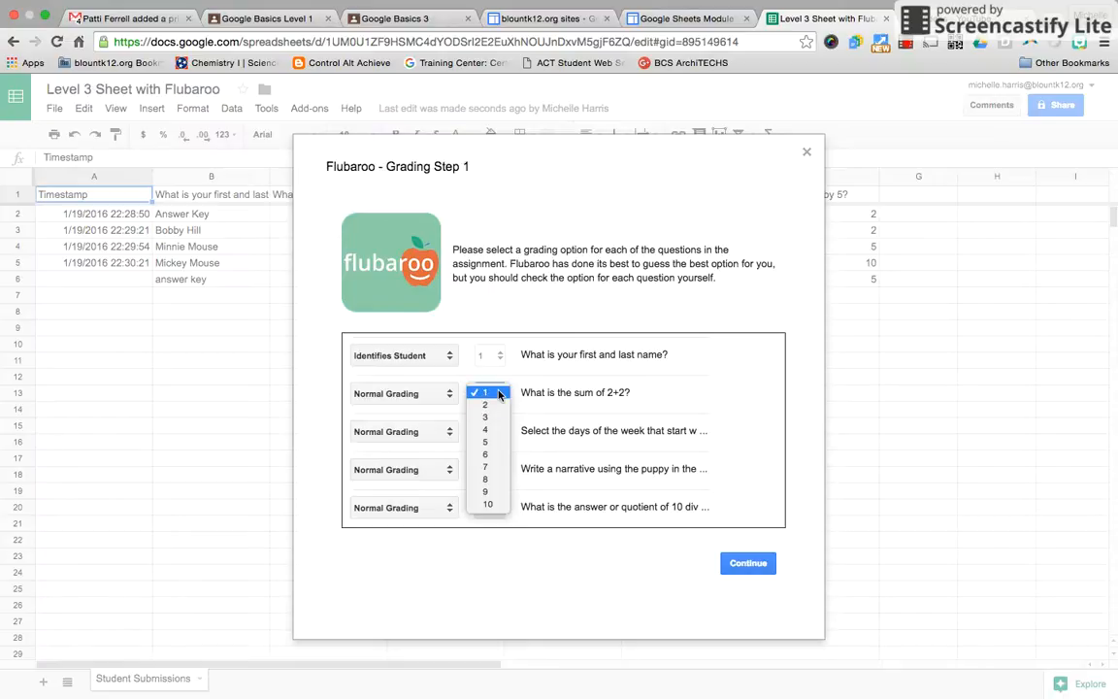
pyautogui.click(499, 393)
pyautogui.click(752, 563)
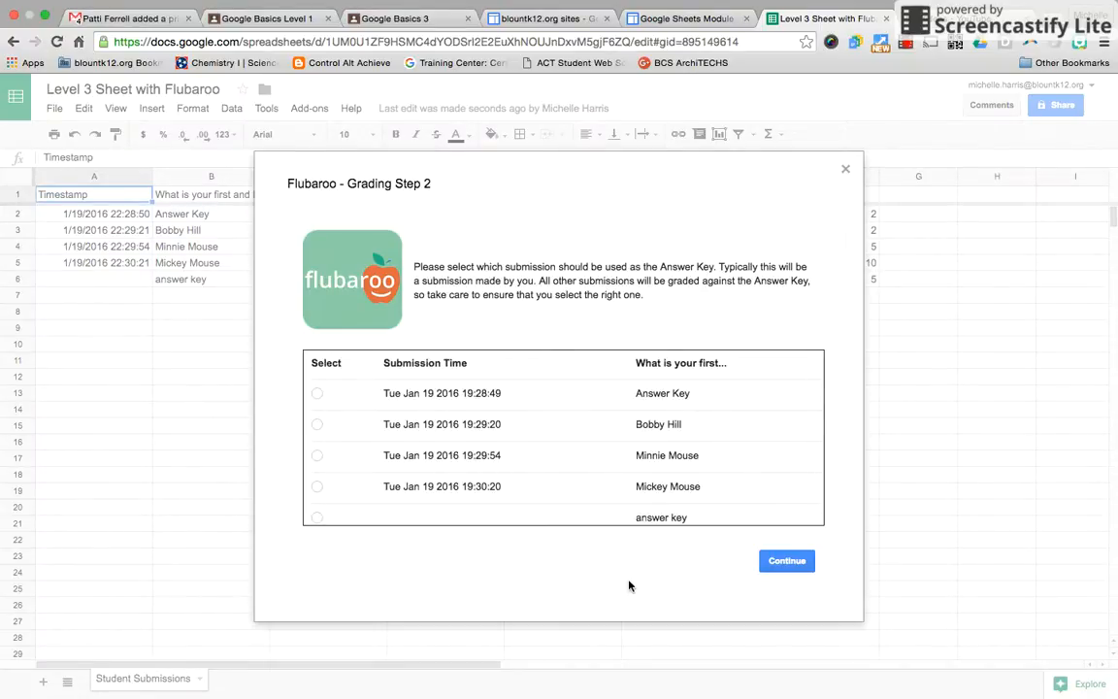
# - Grade all submissions using the first Answer Key submission as the key, and compare the Student Submissions and Grades sheets
pyautogui.click(316, 394)
pyautogui.click(792, 563)
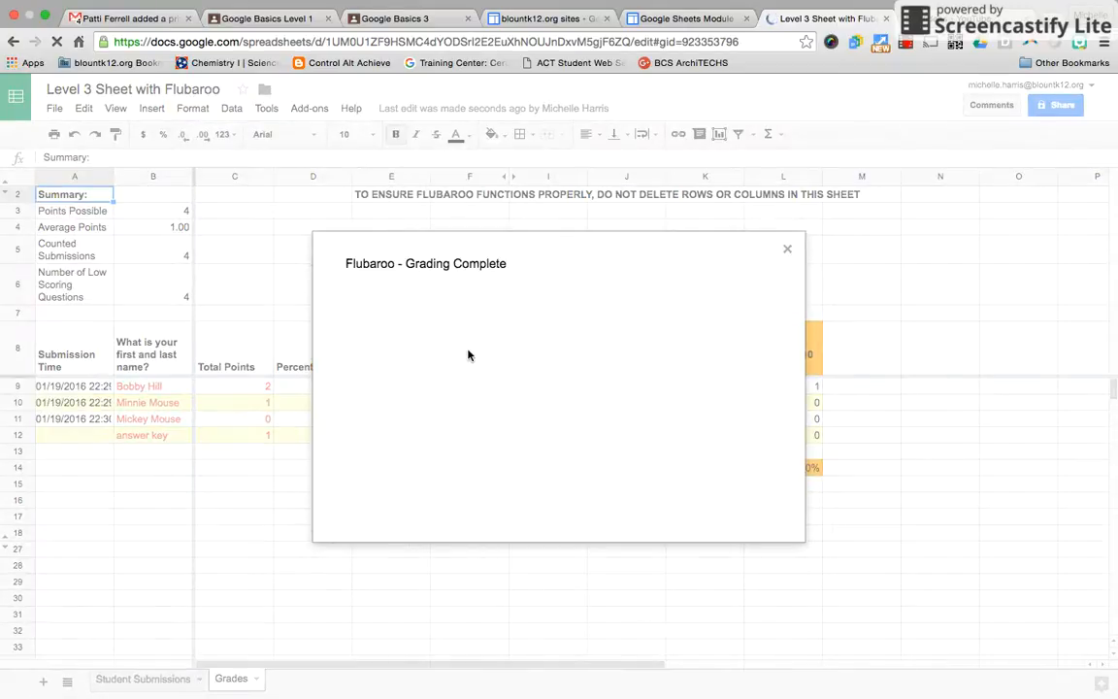
pyautogui.click(786, 249)
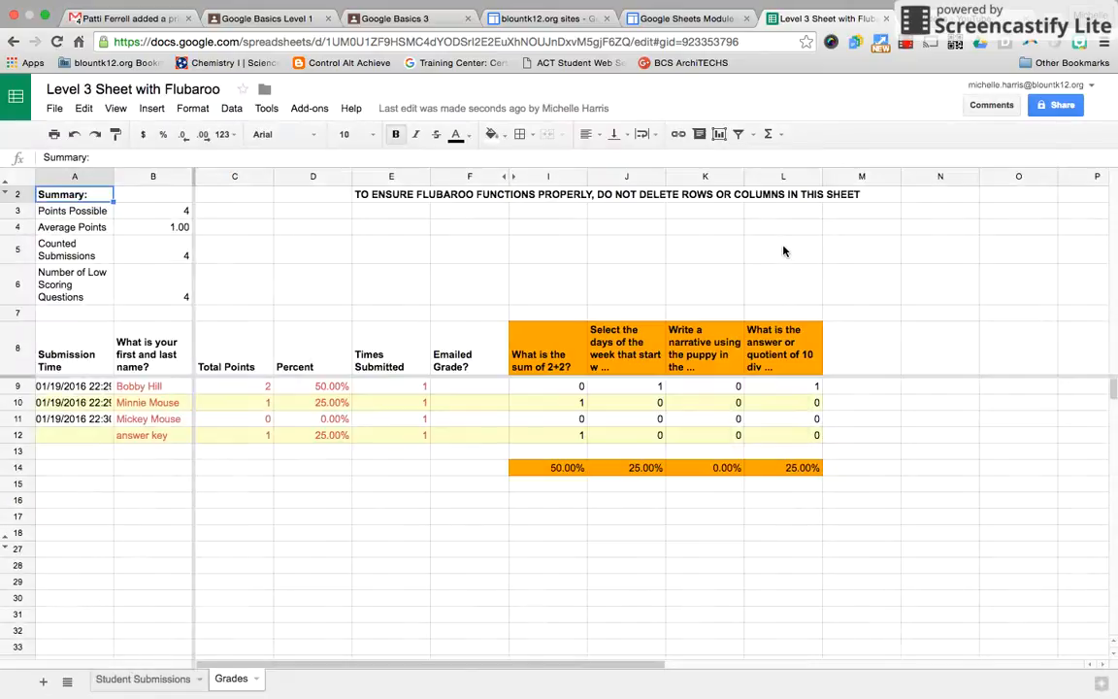
pyautogui.click(146, 679)
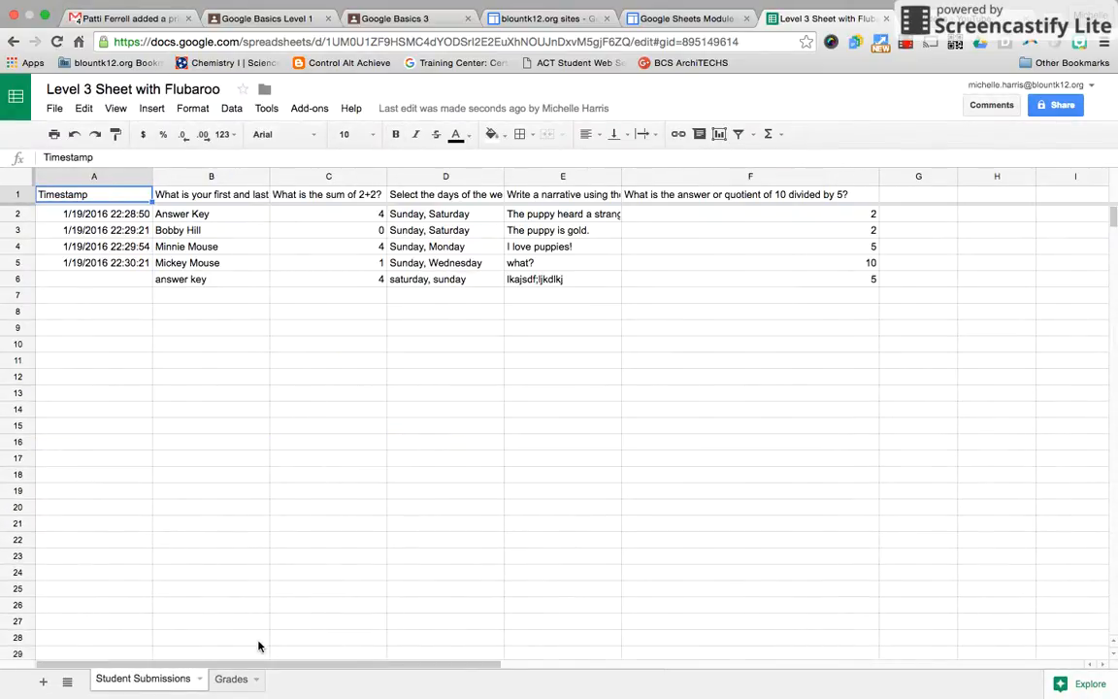
pyautogui.click(254, 681)
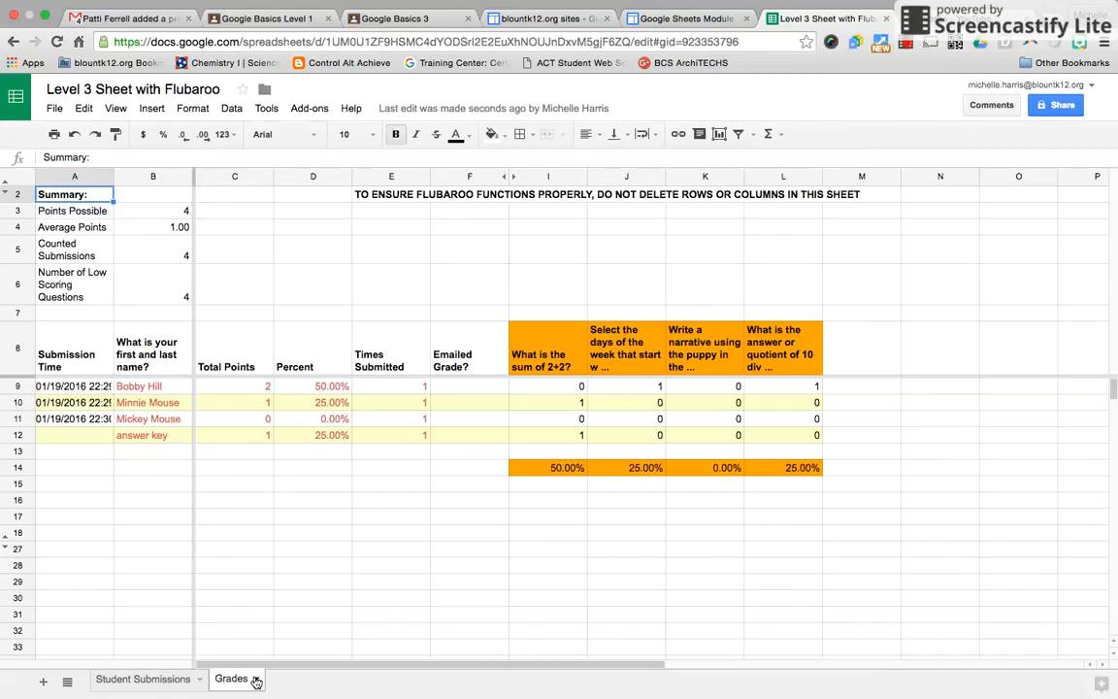